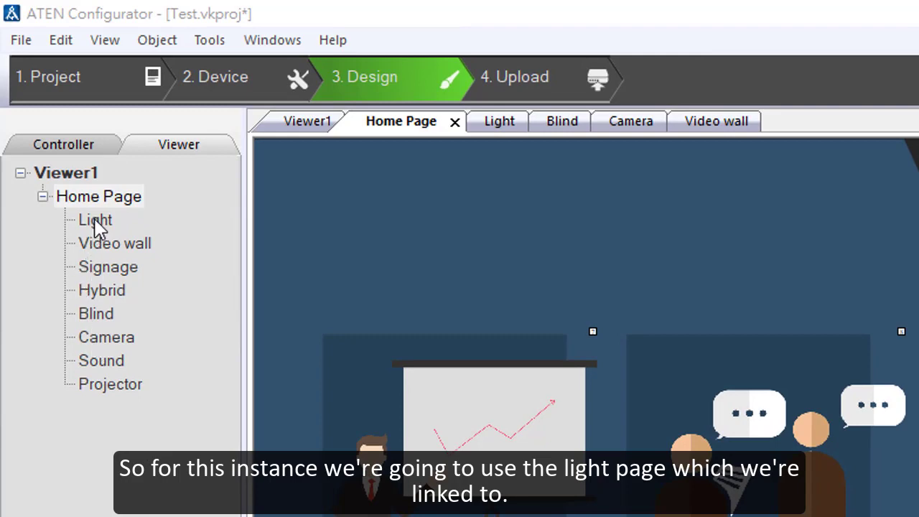
# Open the viewer's Light page for editing.
pyautogui.click(96, 222)
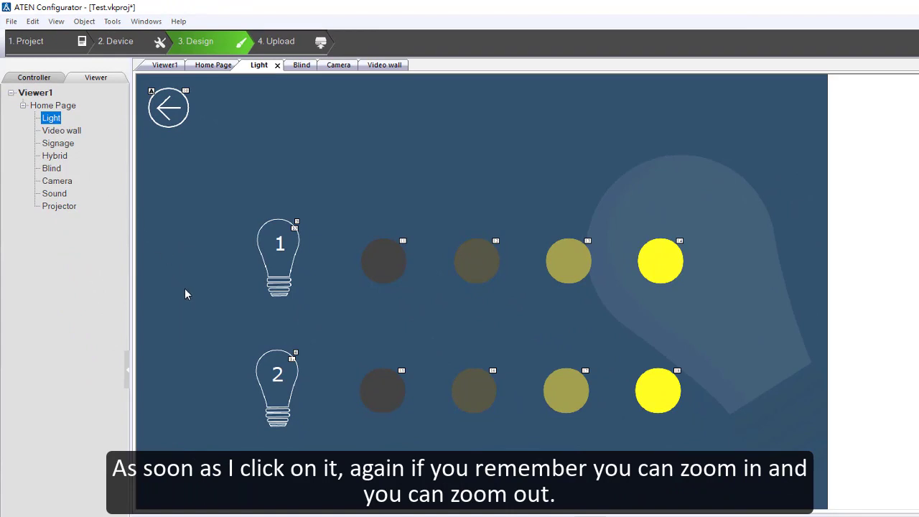
pyautogui.click(185, 289)
pyautogui.scroll(2, 185, 289)
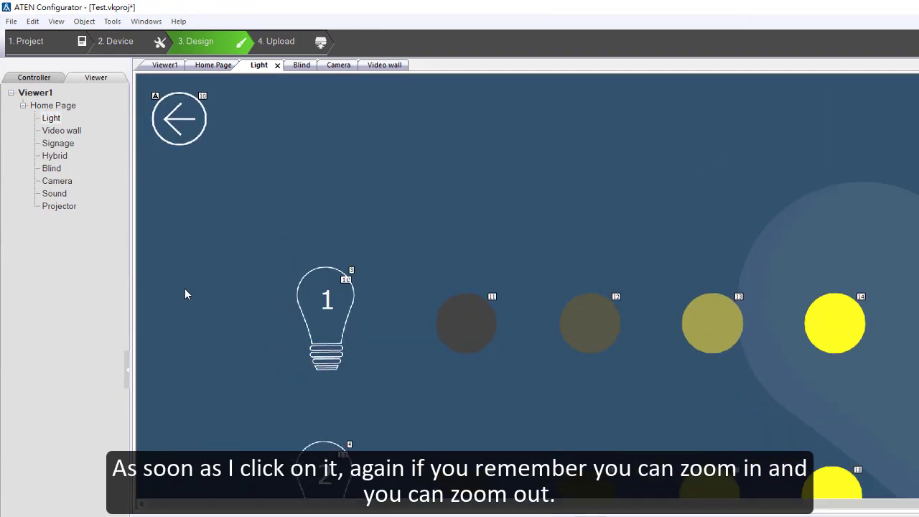
pyautogui.scroll(-2, 185, 289)
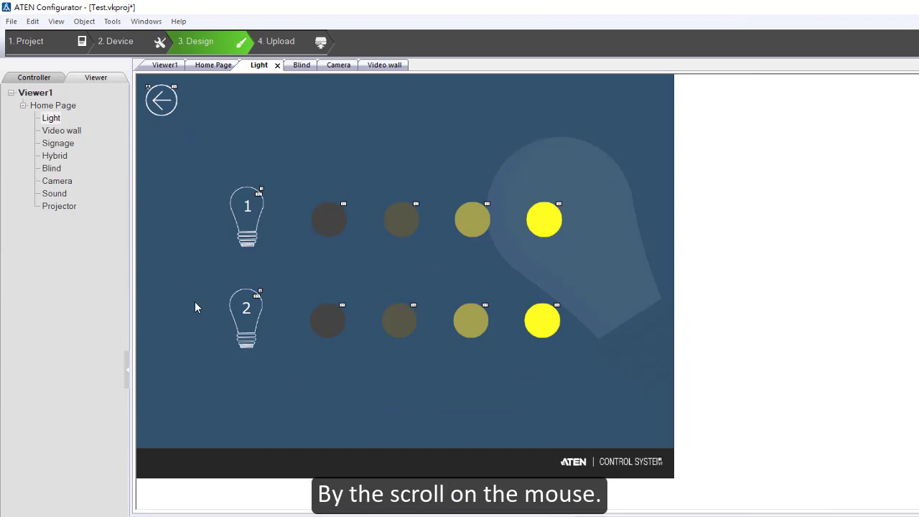
# Add a label below the second lamp row at about X 444, Y 621, and rename it Light.
pyautogui.rightClick(387, 153)
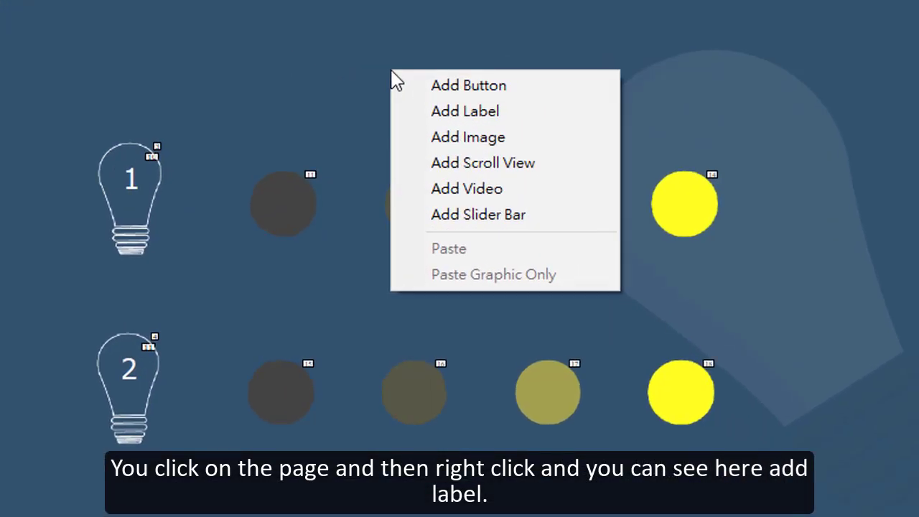
pyautogui.click(423, 115)
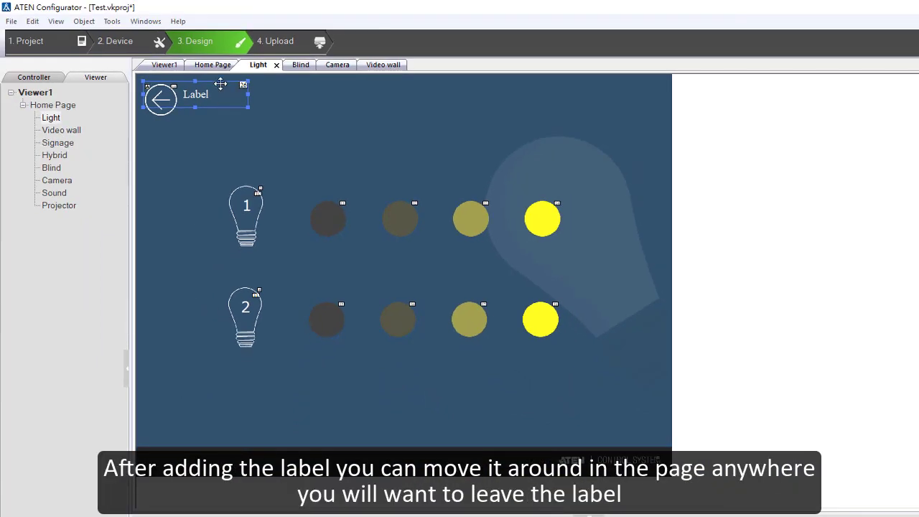
pyautogui.moveTo(219, 82); pyautogui.dragTo(443, 400)
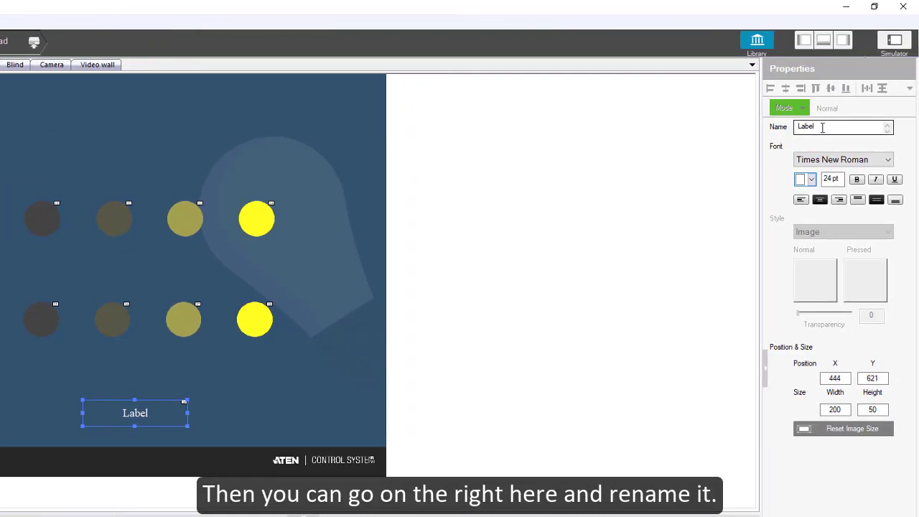
pyautogui.moveTo(820, 129); pyautogui.dragTo(779, 134)
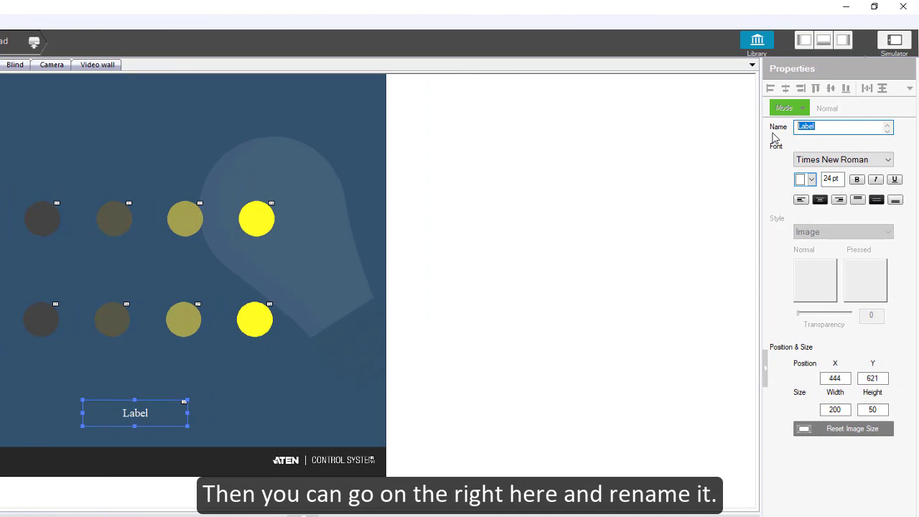
pyautogui.write('Light')
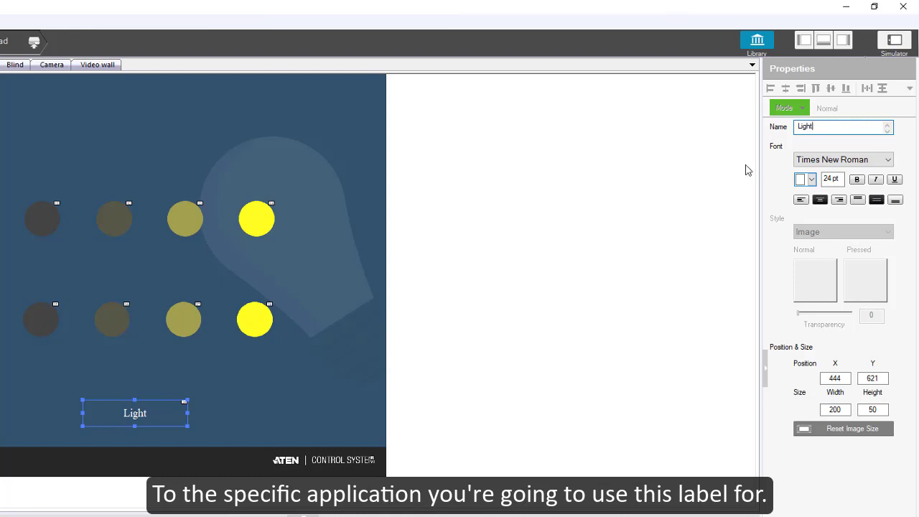
# Try Arial and Times New Roman on the Light label, and set its font to Trebuchet MS.
pyautogui.click(844, 160)
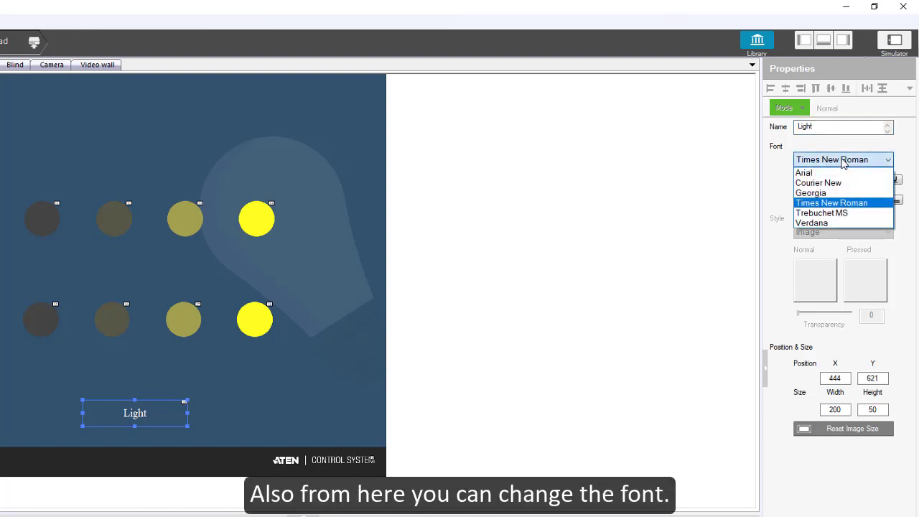
pyautogui.click(833, 173)
pyautogui.click(827, 159)
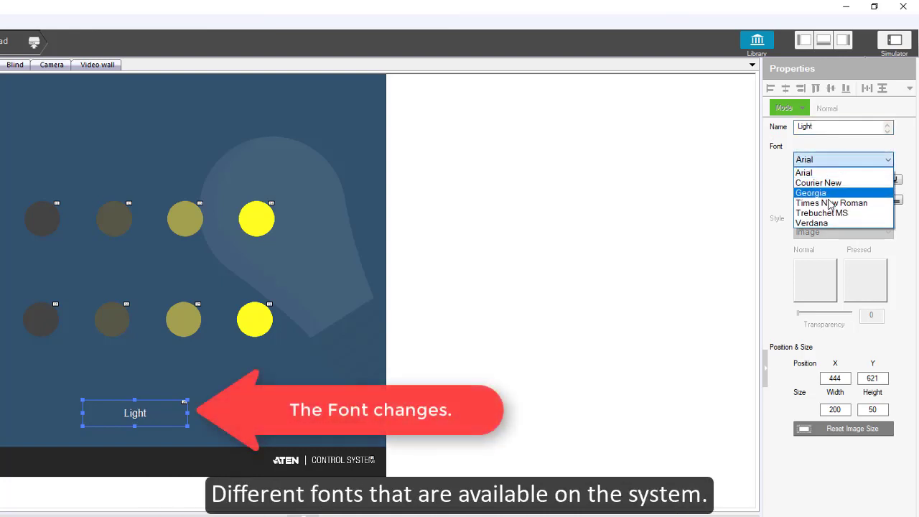
pyautogui.click(830, 203)
pyautogui.click(826, 159)
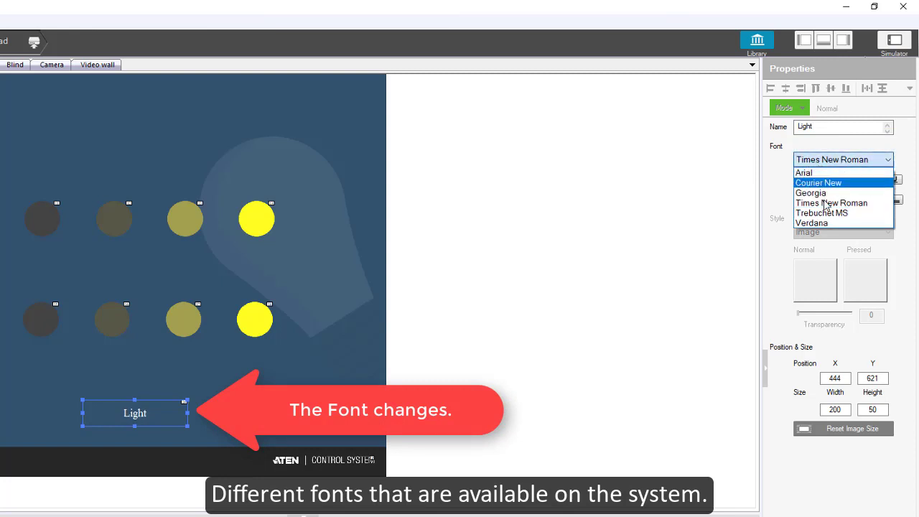
pyautogui.click(826, 214)
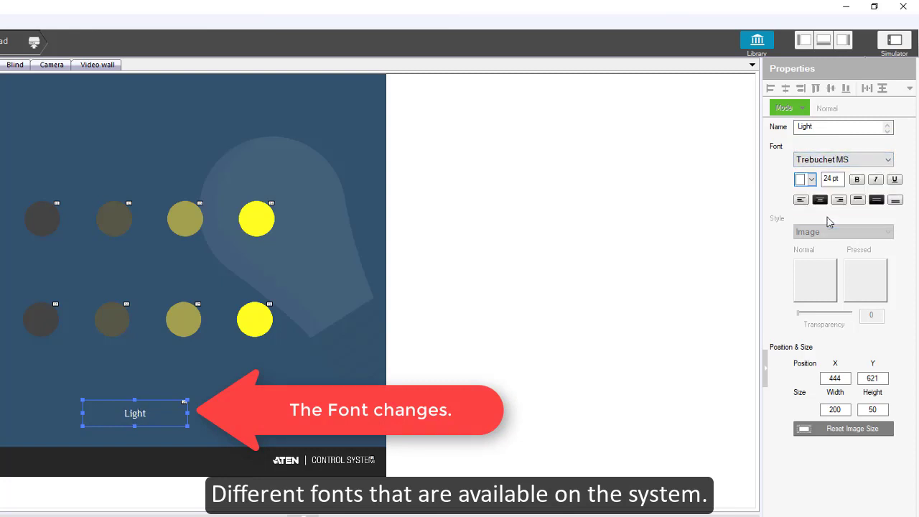
# Set the Light label's font size to 40 and make its text bold.
pyautogui.doubleClick(830, 180)
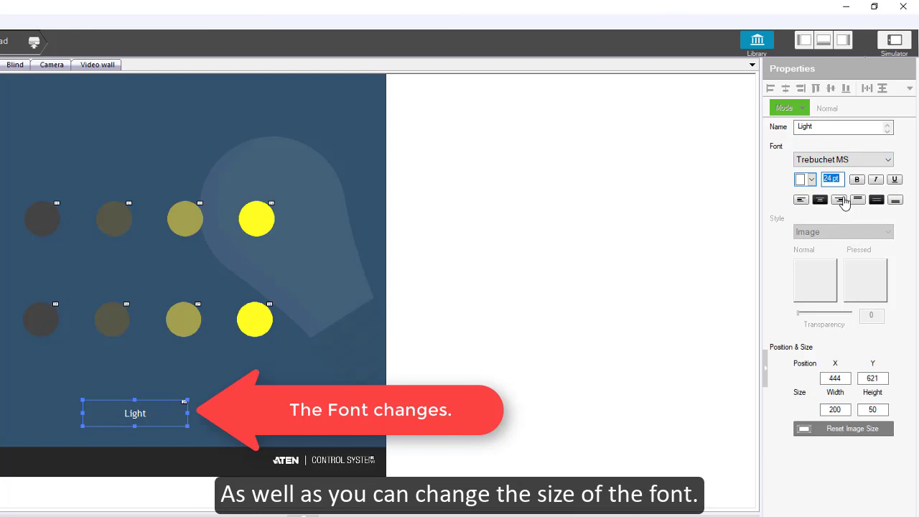
pyautogui.write('40')
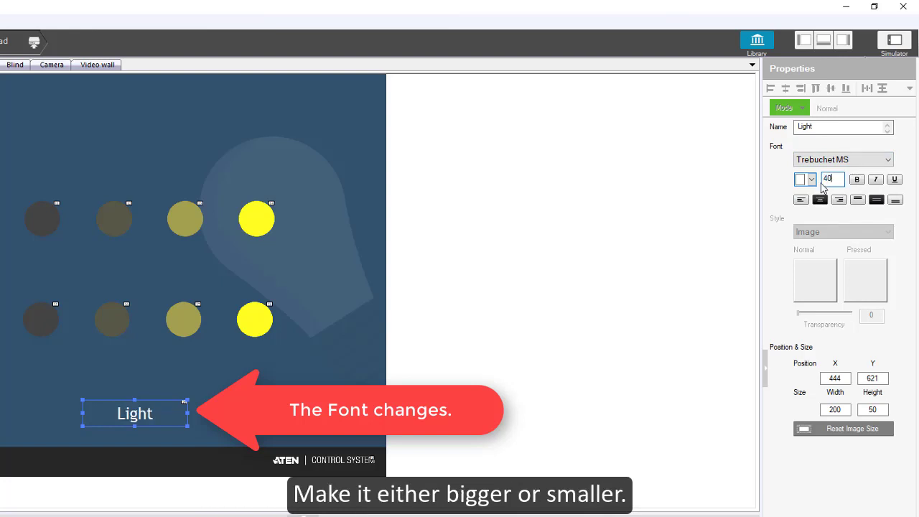
pyautogui.click(812, 181)
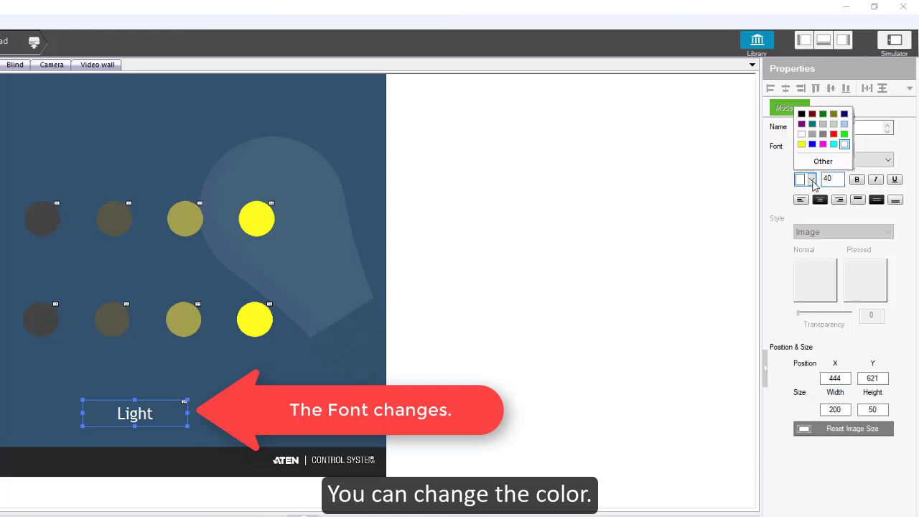
pyautogui.click(857, 183)
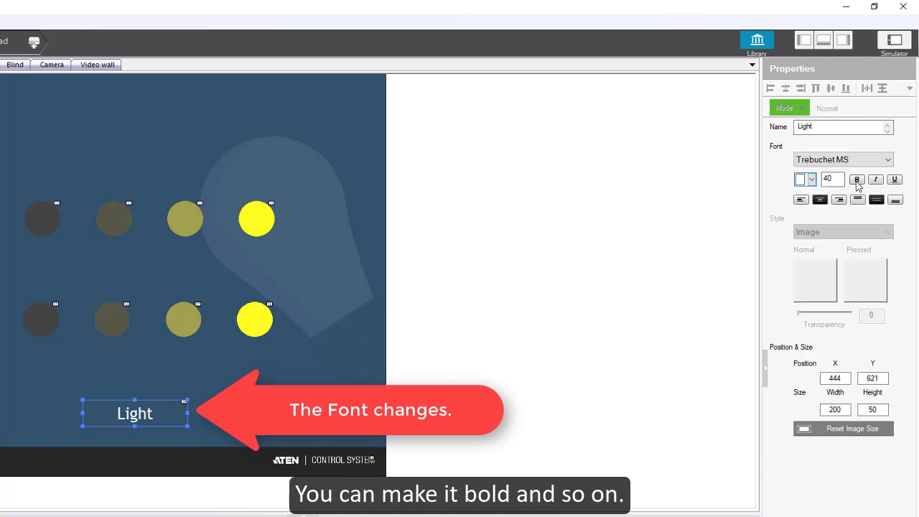
pyautogui.click(856, 184)
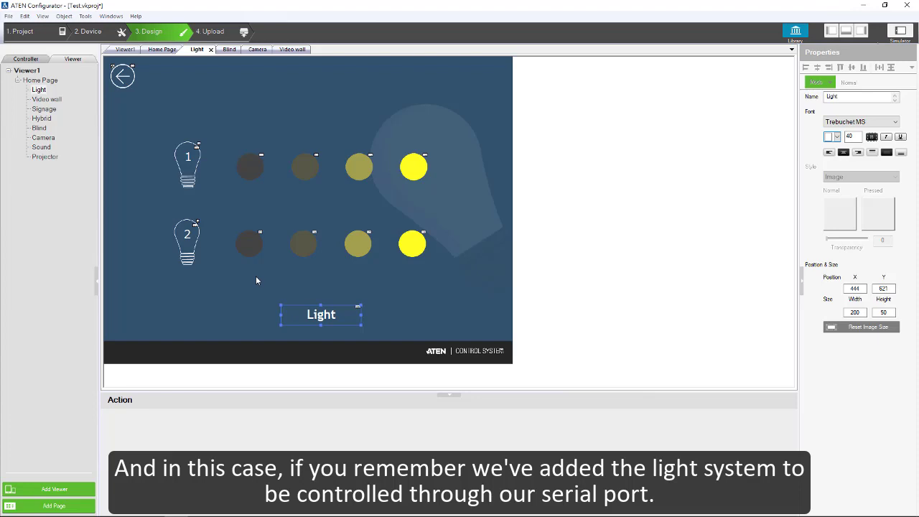
# Add a Serial Raw(HEX) command for the Light(Serial) device to the darkest dimmer button in lamp 1's row.
pyautogui.click(251, 173)
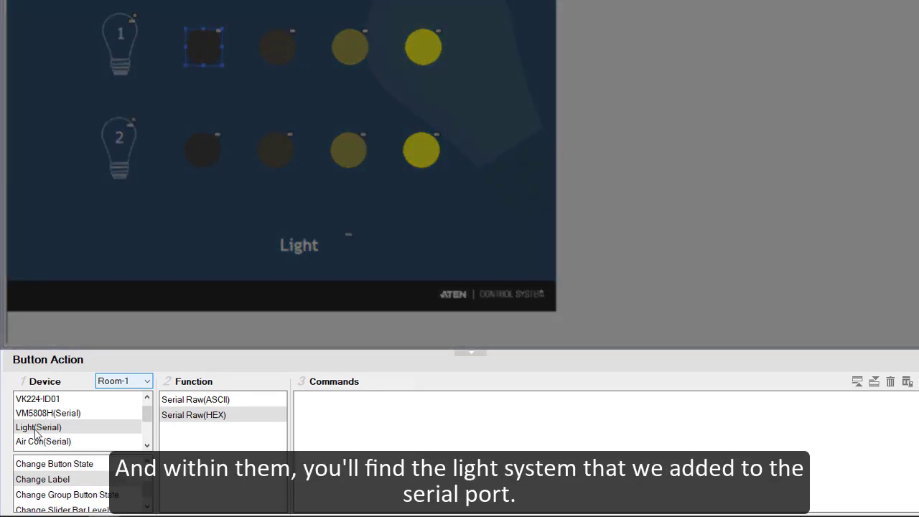
pyautogui.click(36, 428)
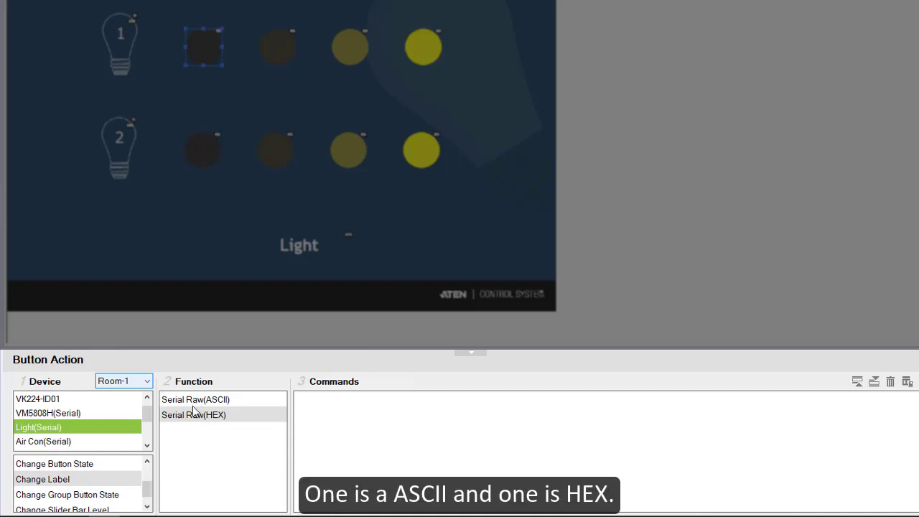
pyautogui.click(194, 415)
pyautogui.click(191, 403)
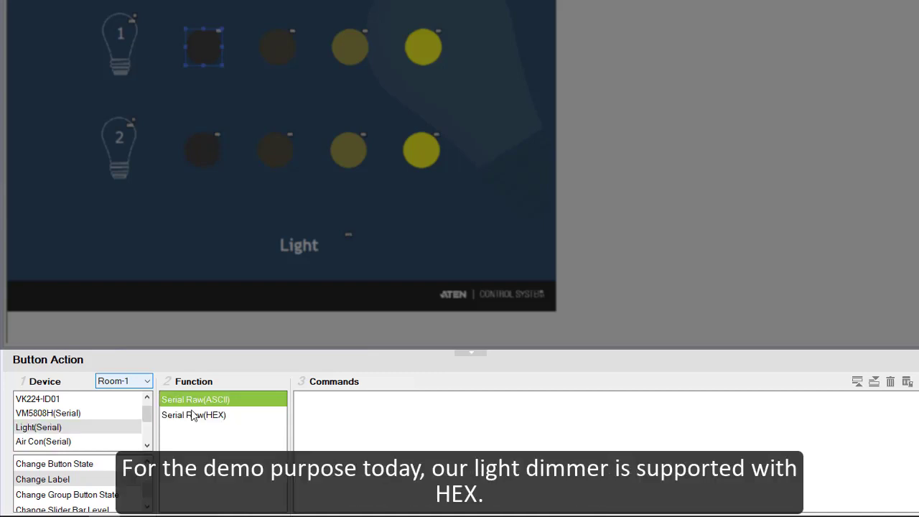
pyautogui.click(193, 415)
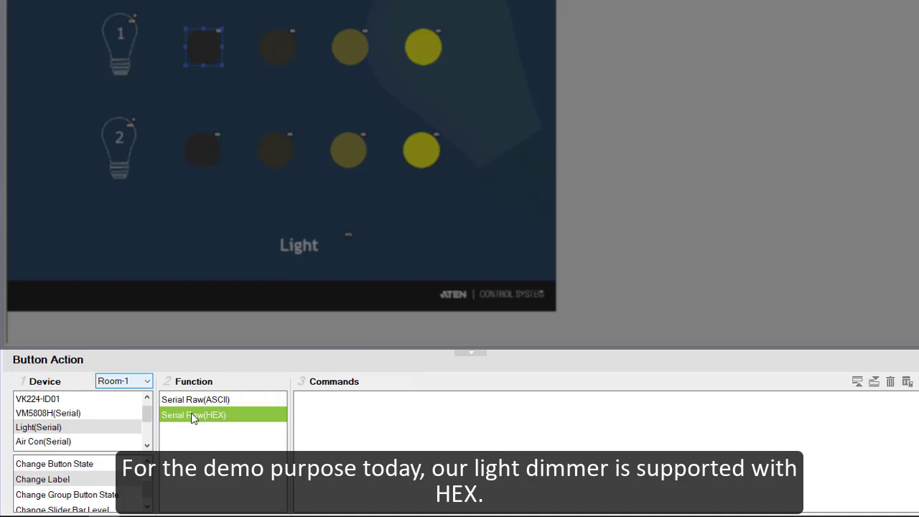
pyautogui.doubleClick(191, 418)
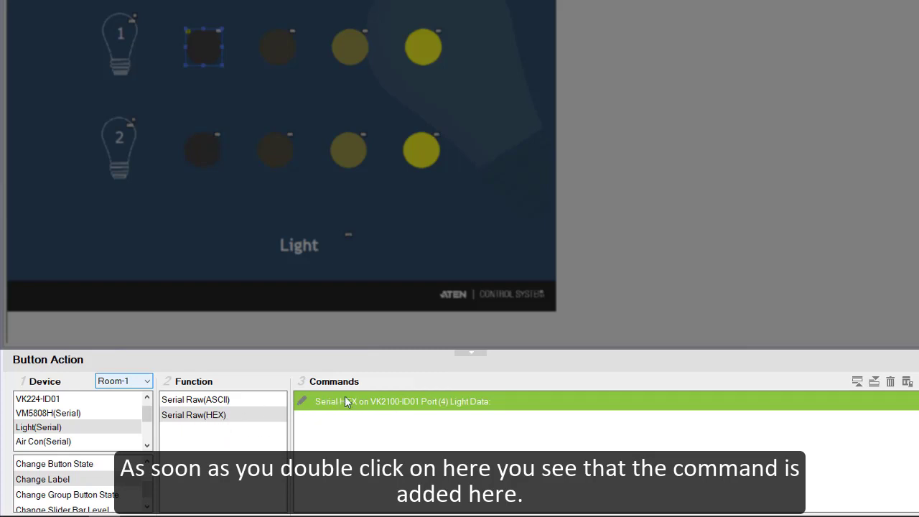
pyautogui.doubleClick(404, 398)
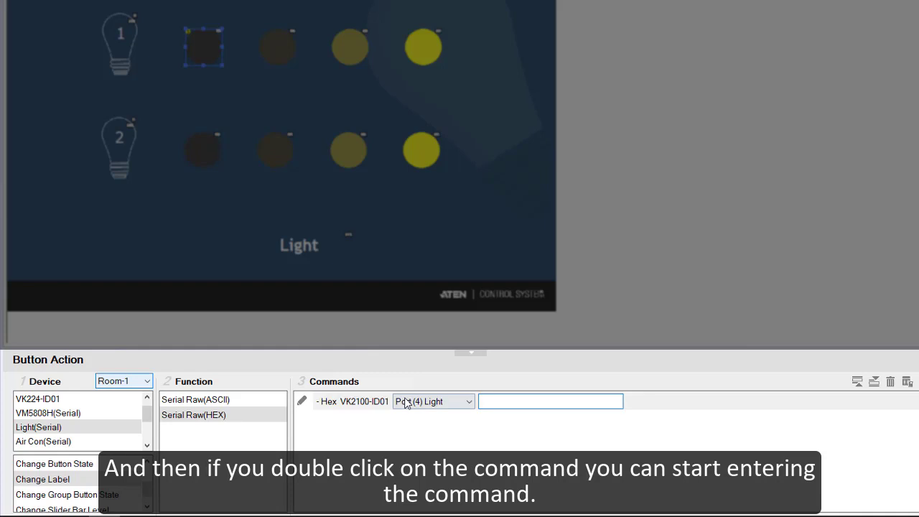
pyautogui.click(492, 403)
pyautogui.write('11')
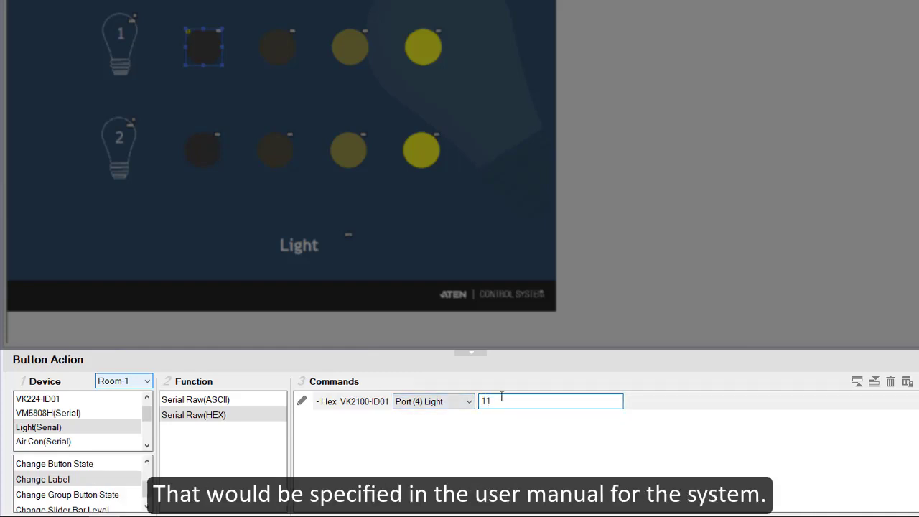
pyautogui.write(' 00 64 03')
pyautogui.press('Return')
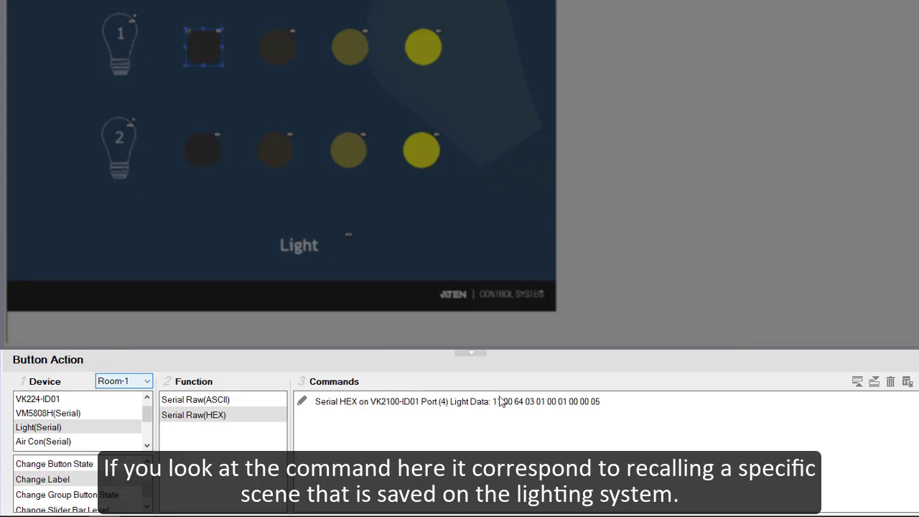
pyautogui.doubleClick(504, 401)
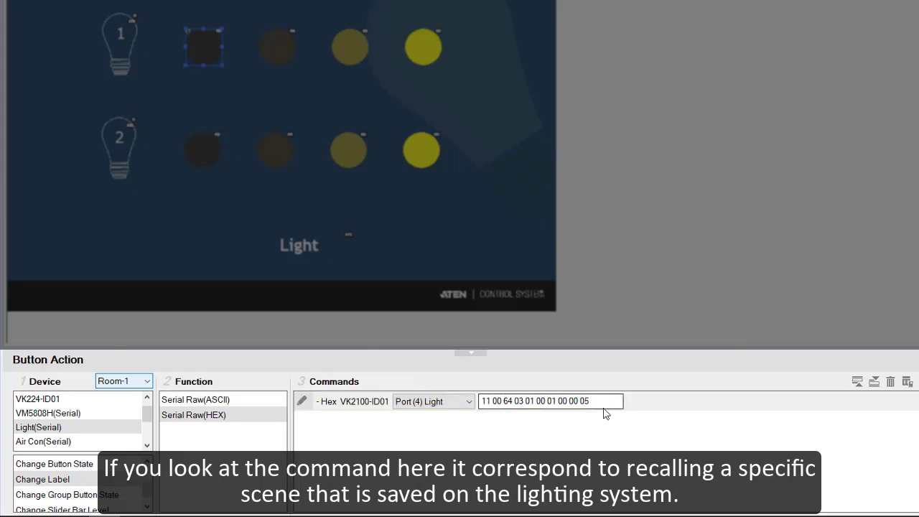
pyautogui.moveTo(599, 401); pyautogui.dragTo(481, 400)
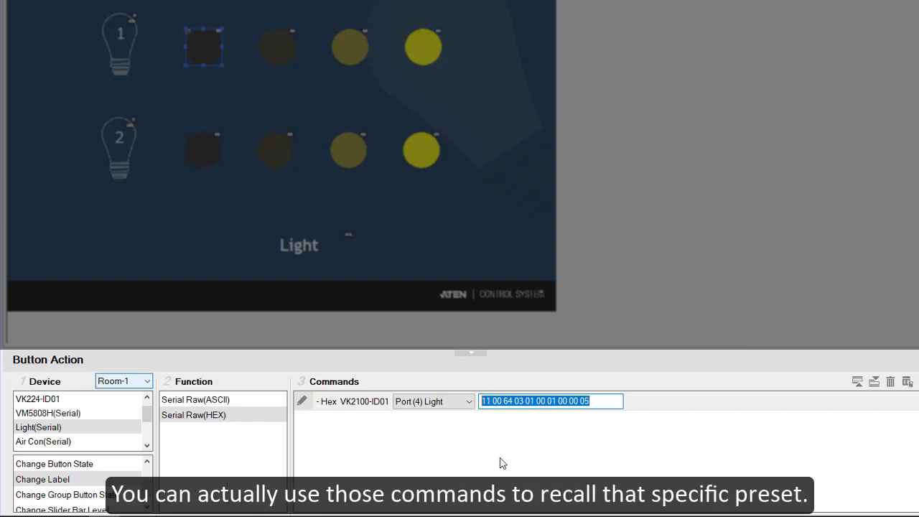
pyautogui.click(501, 435)
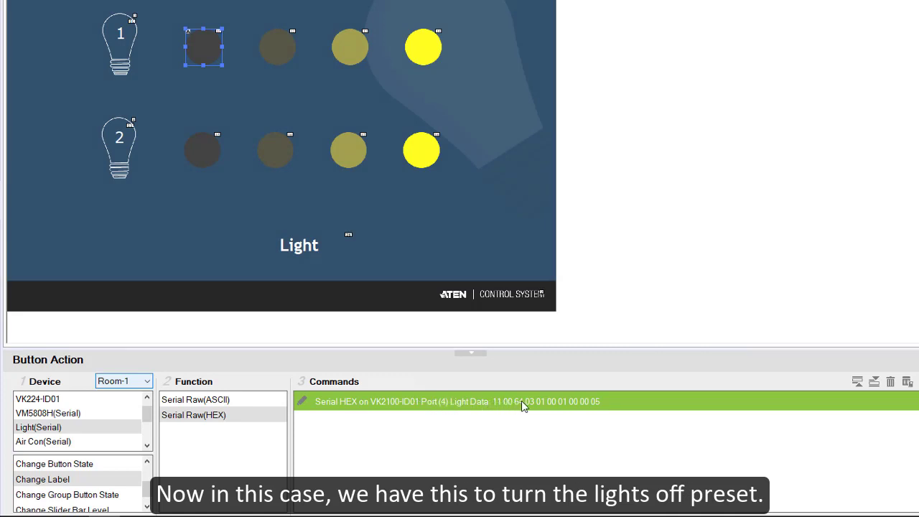
pyautogui.click(278, 46)
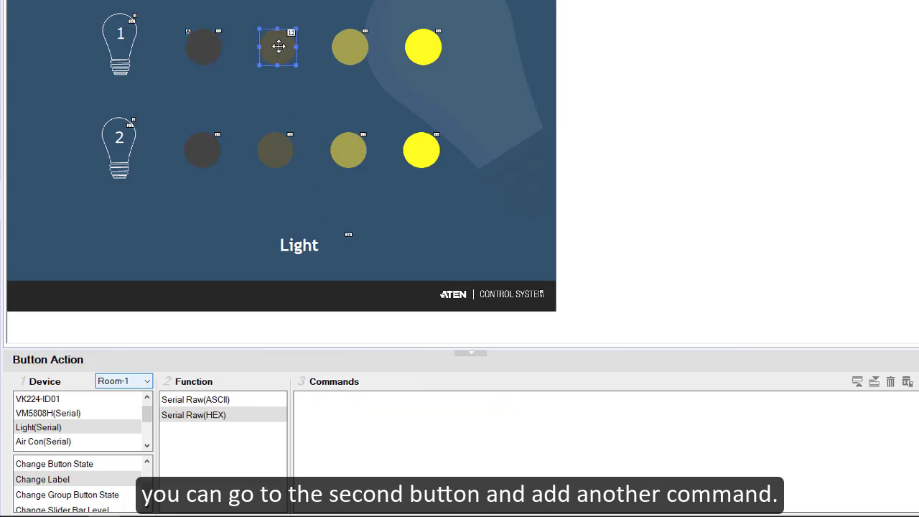
pyautogui.doubleClick(214, 422)
pyautogui.click(483, 401)
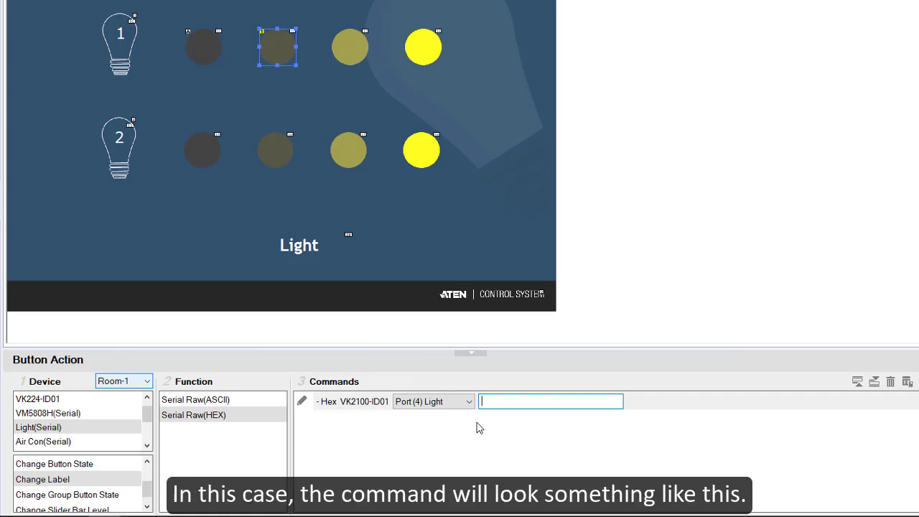
pyautogui.write('11 00')
pyautogui.write('64 03 01 00 01 20 00 05')
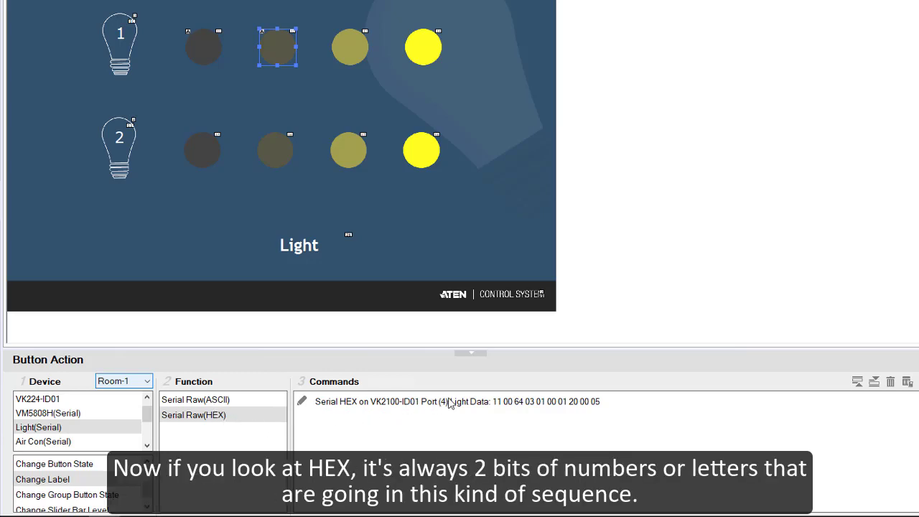
pyautogui.click(504, 405)
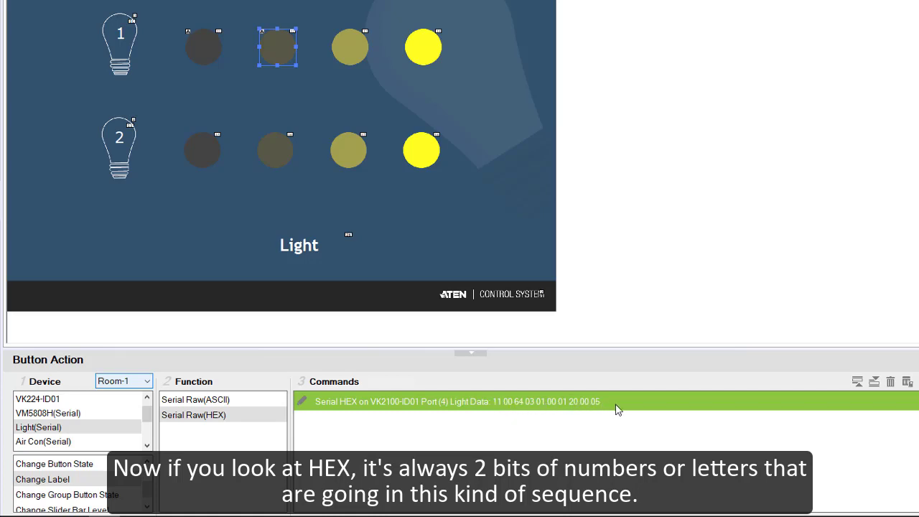
# Give lamp 1's third dimmer button a Serial Raw(ASCII) command with data SCENE1\r\n.
pyautogui.click(219, 405)
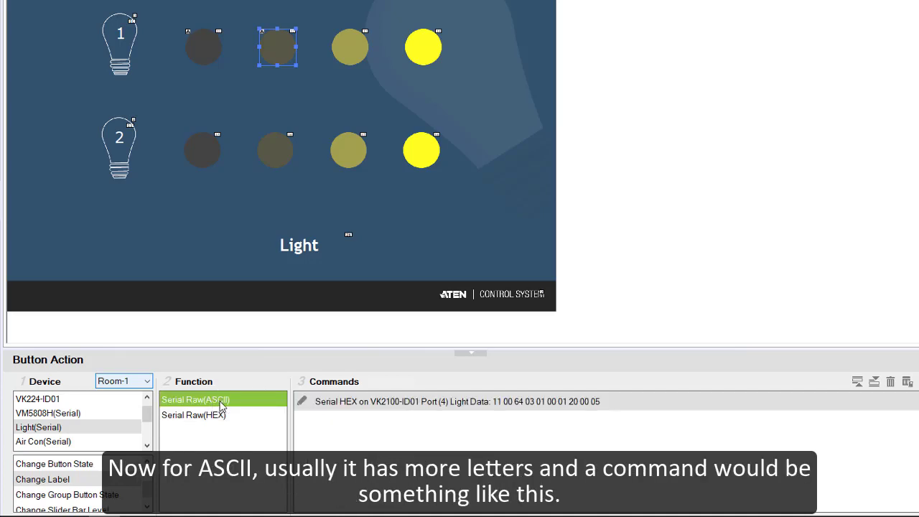
pyautogui.click(357, 47)
pyautogui.doubleClick(218, 401)
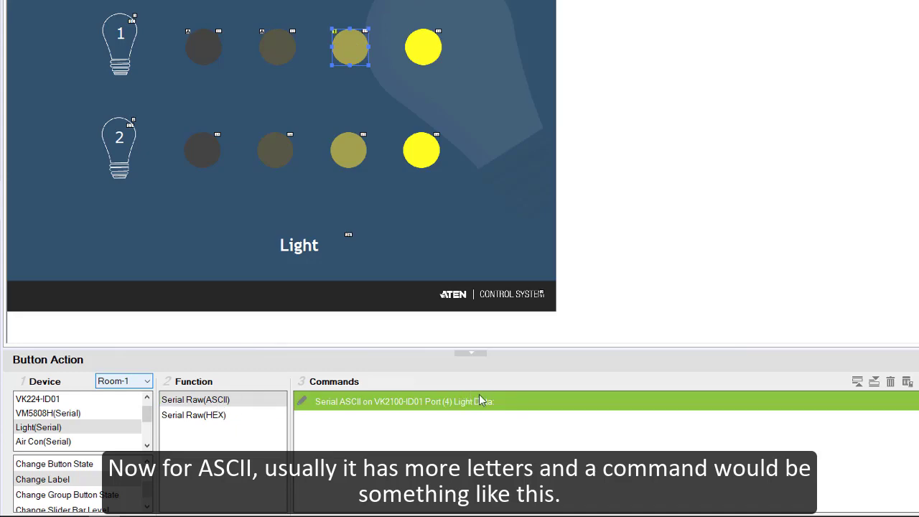
pyautogui.doubleClick(480, 403)
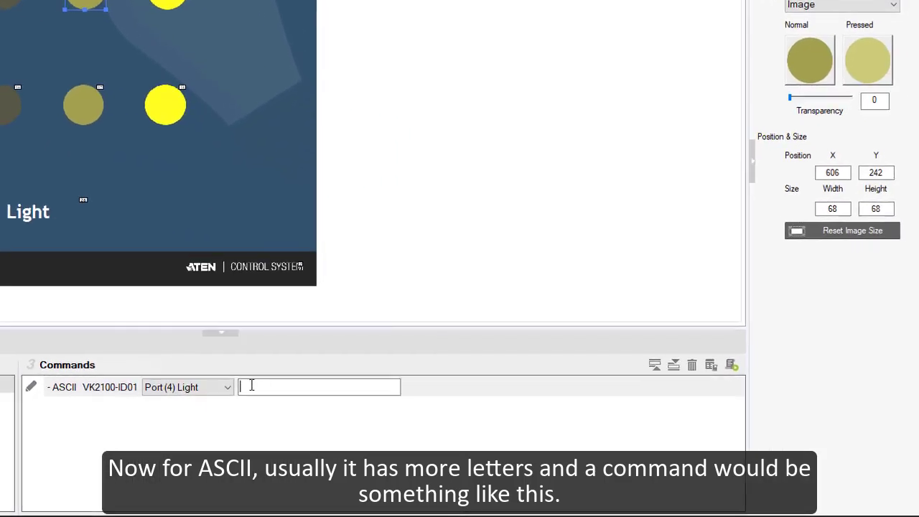
pyautogui.write('SCENE')
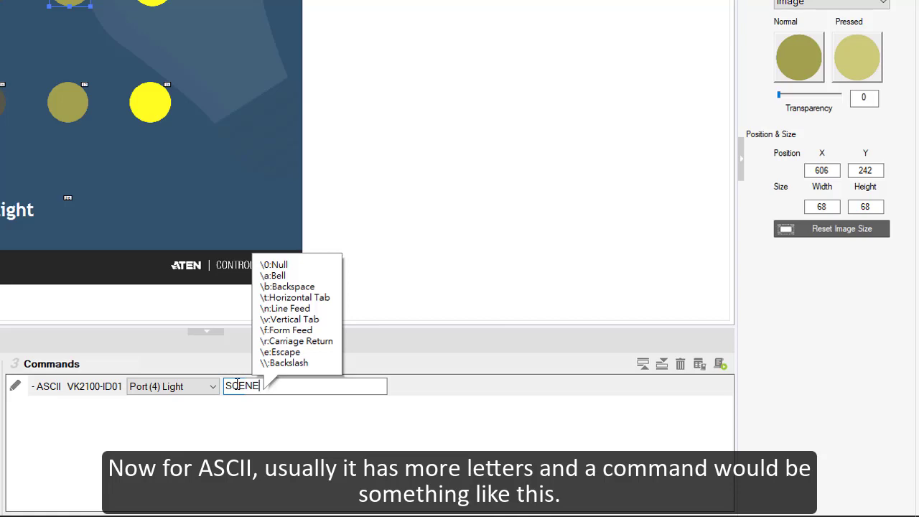
pyautogui.write('1')
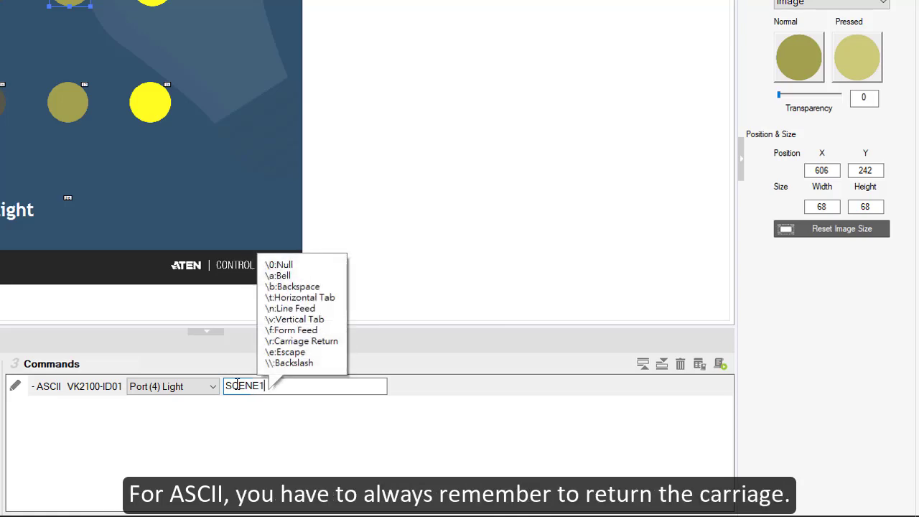
pyautogui.write('\\')
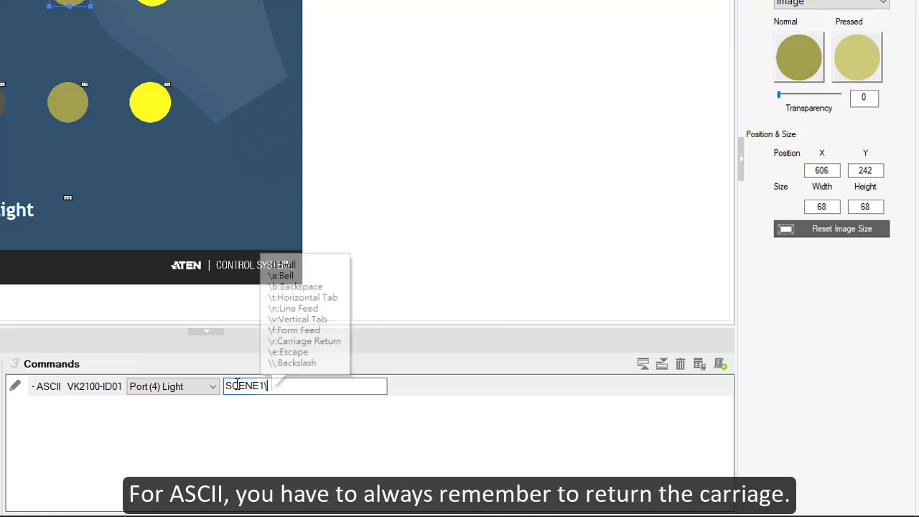
pyautogui.write('r\\n')
pyautogui.press('Return')
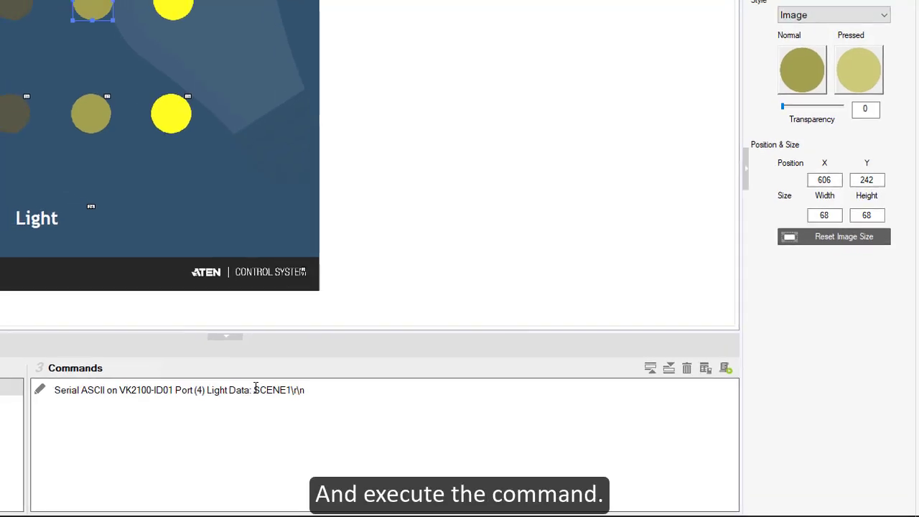